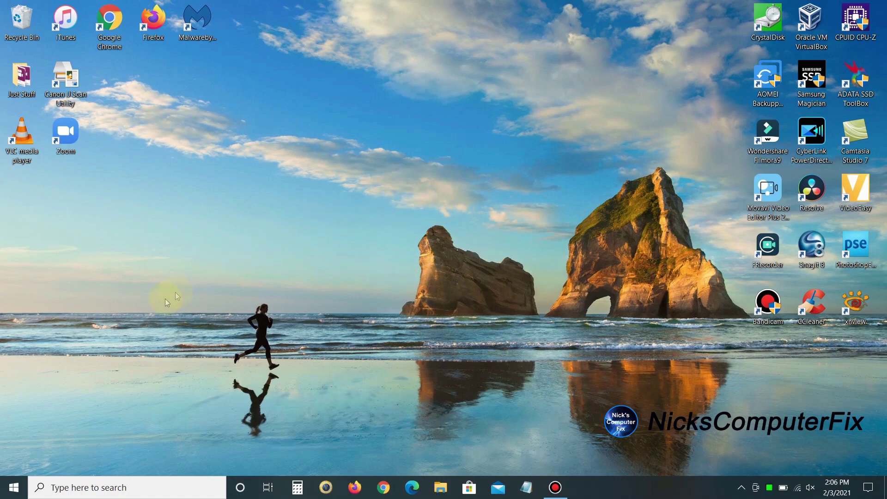
# - Open the System About page from the Start button's right-click menu and scroll through it
pyautogui.rightClick(16, 493)
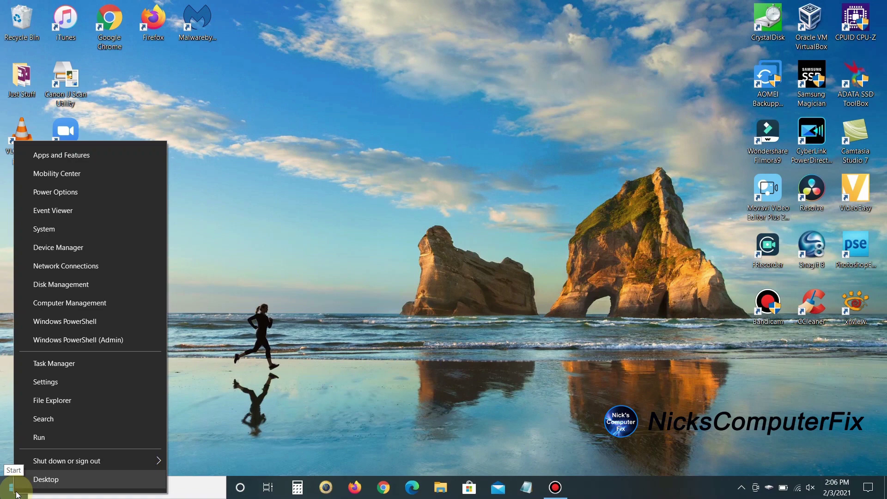
pyautogui.click(69, 229)
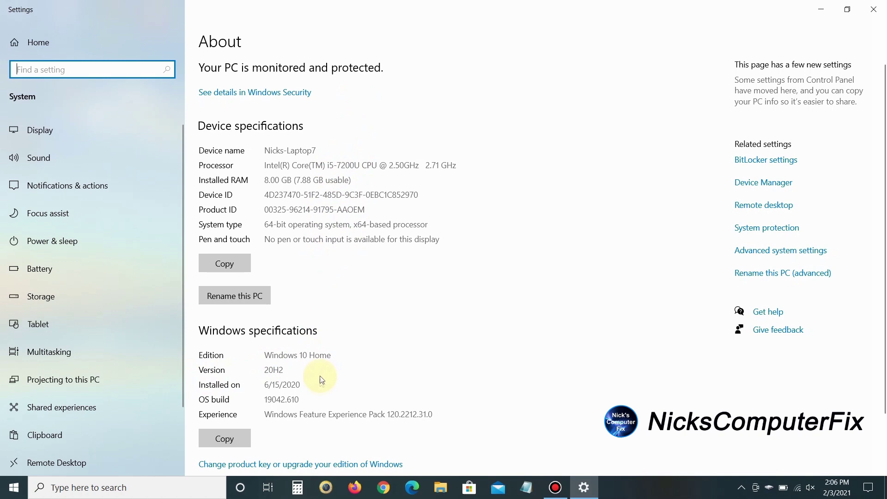
pyautogui.scroll(-2, 316, 393)
pyautogui.scroll(2, 317, 401)
# - Set Performance visual effects to 'Adjust for best performance' in Advanced system settings, then close both dialogs
pyautogui.click(775, 254)
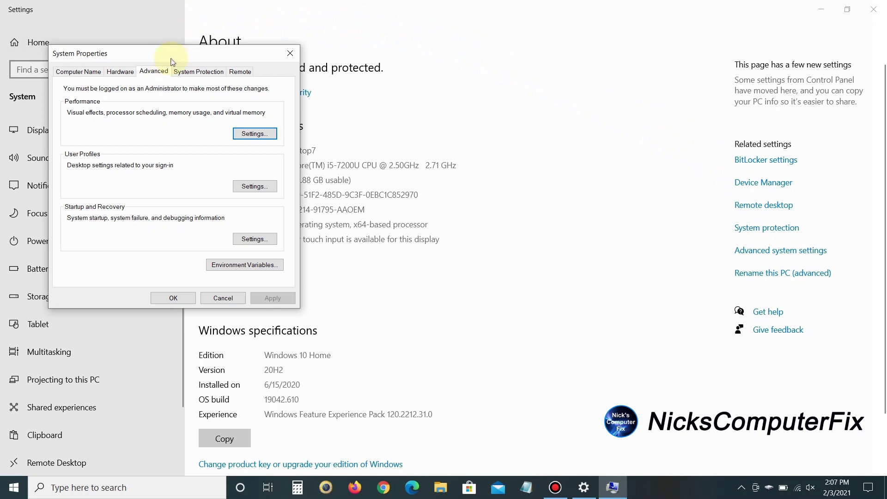
pyautogui.moveTo(174, 60); pyautogui.dragTo(430, 101)
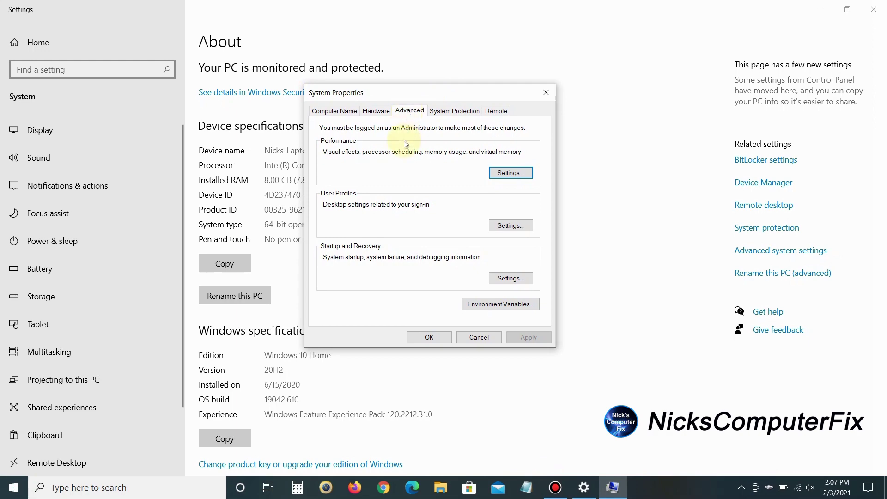
pyautogui.click(510, 174)
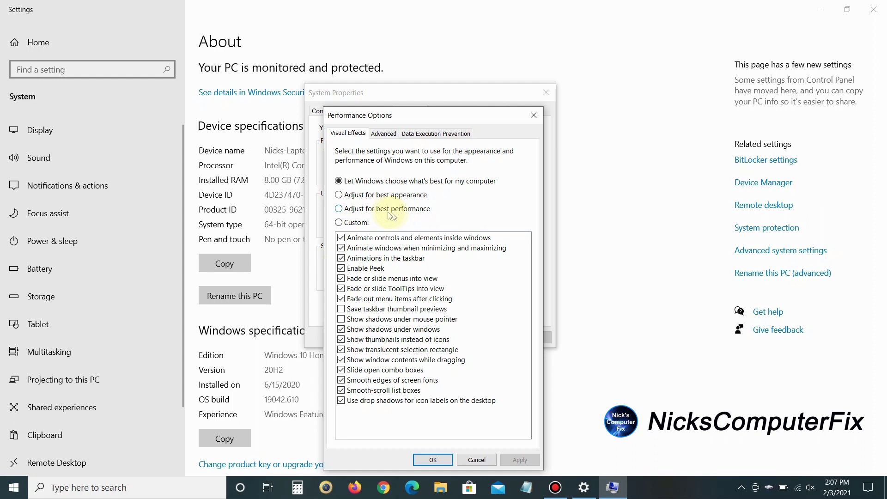
pyautogui.click(340, 209)
pyautogui.click(520, 460)
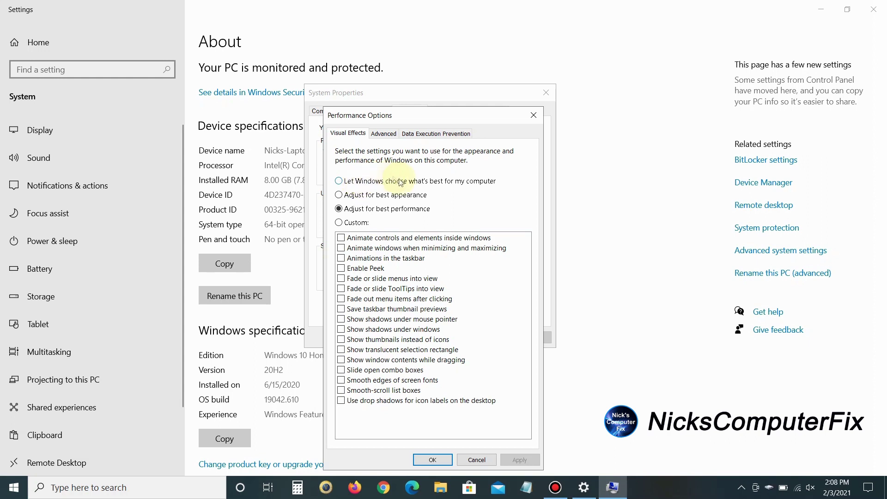
pyautogui.click(434, 459)
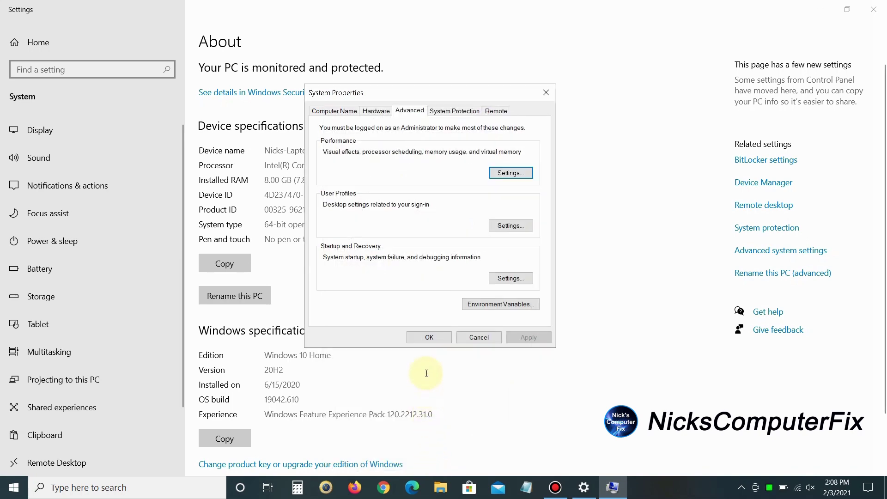
pyautogui.click(429, 337)
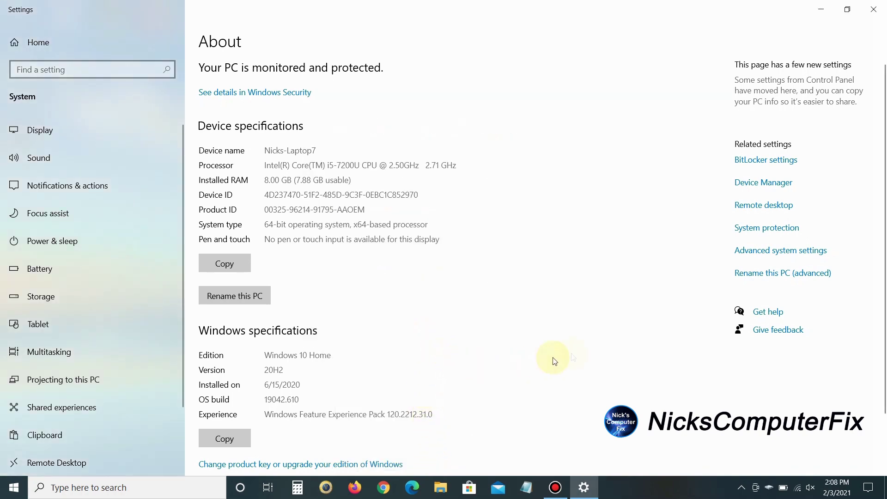
# - Close Settings and switch the power plan to High Performance through the battery icon's Power Options
pyautogui.click(872, 10)
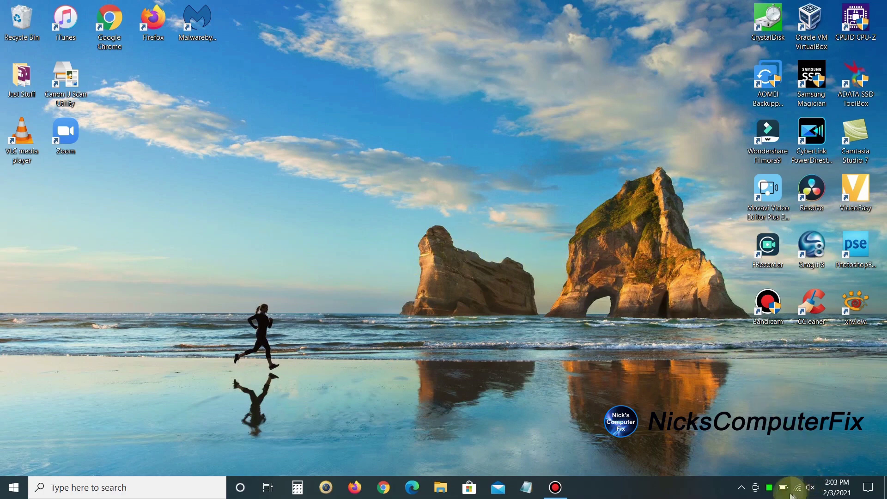
pyautogui.moveTo(784, 491)
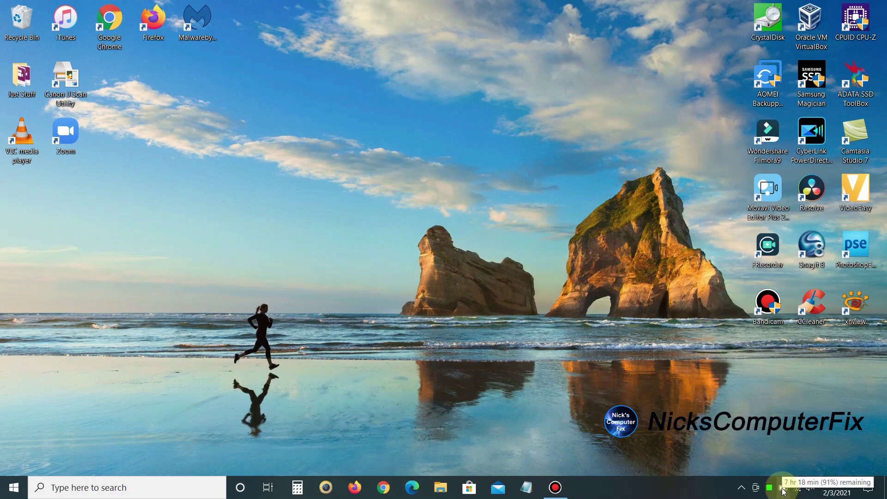
pyautogui.rightClick(783, 491)
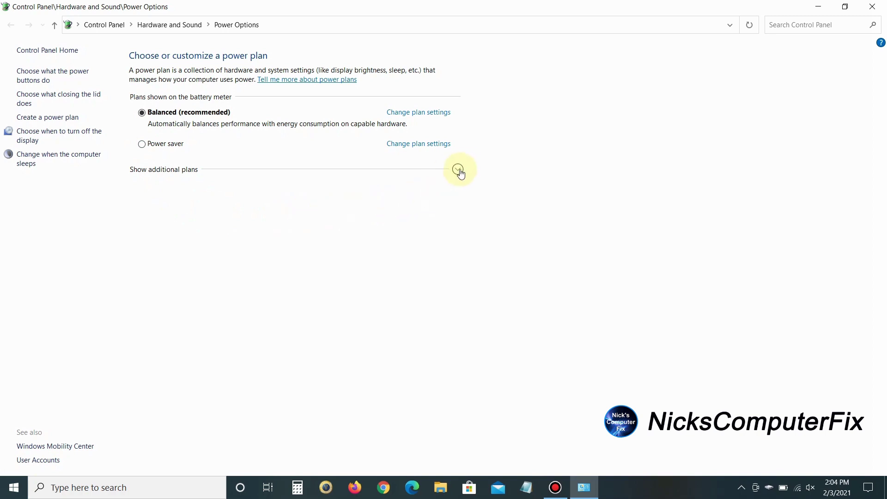
pyautogui.click(459, 170)
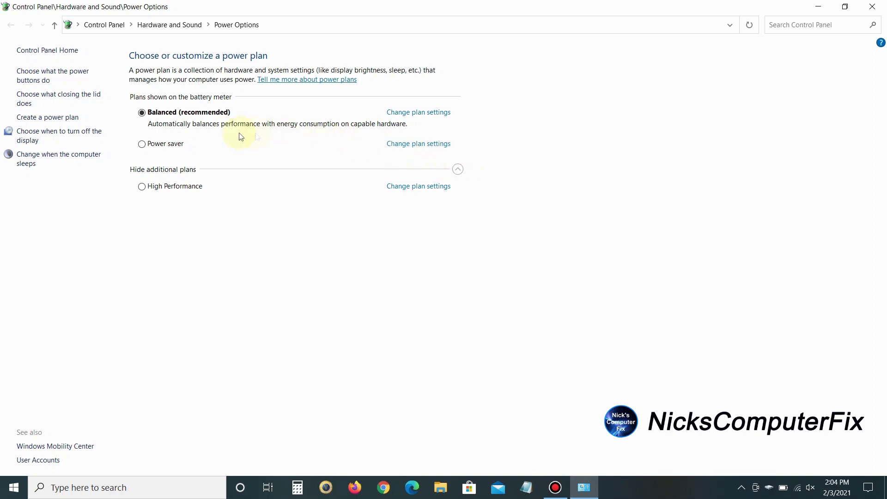
pyautogui.click(143, 187)
pyautogui.click(875, 8)
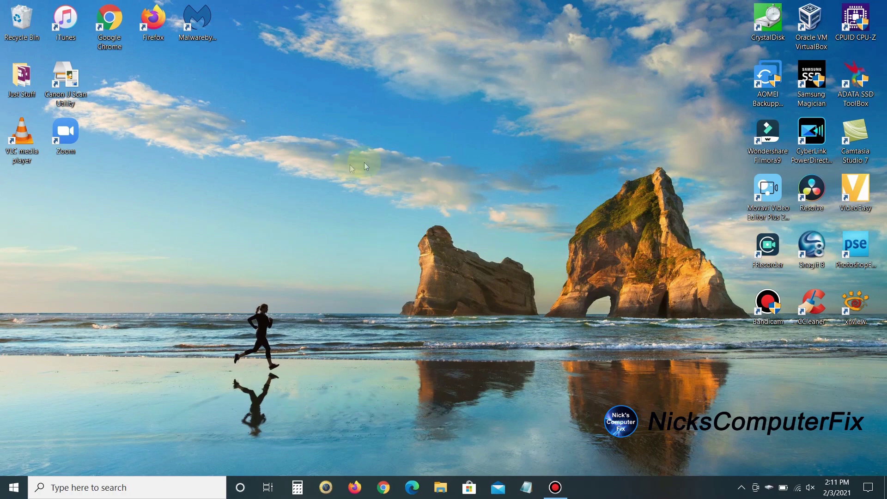
# - Launch System Configuration by running msconfig from the Run box
pyautogui.rightClick(22, 488)
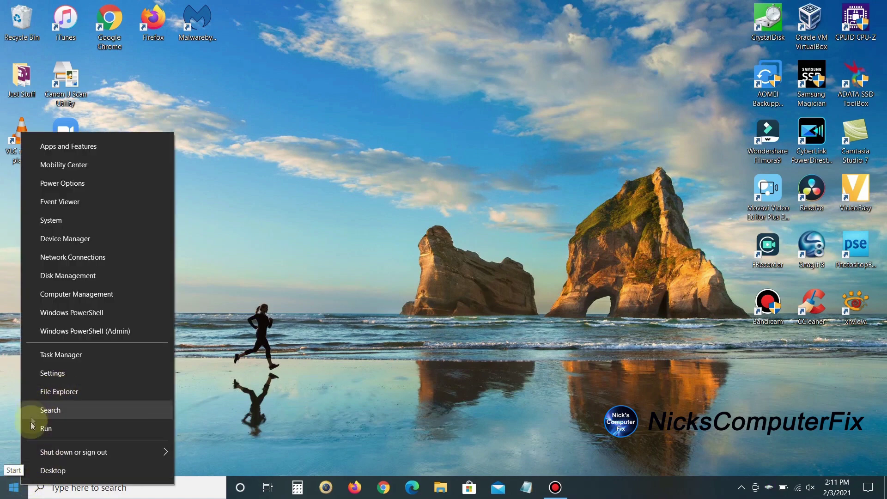
pyautogui.click(53, 433)
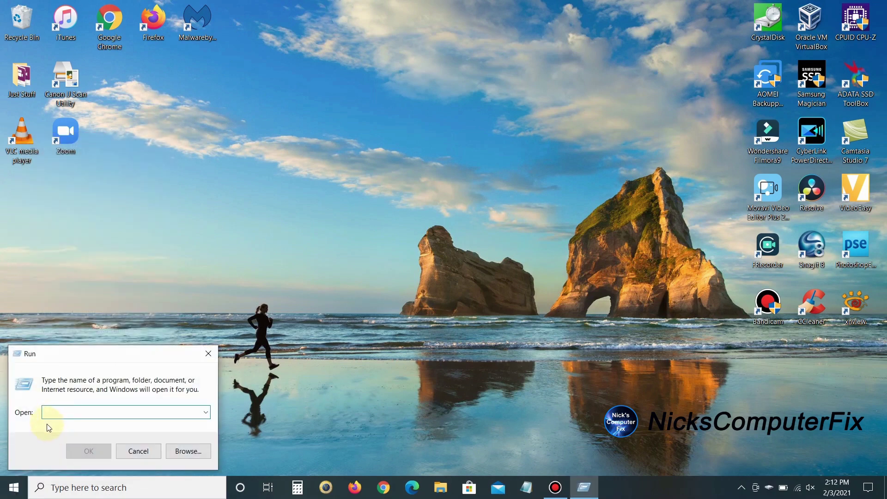
pyautogui.write('msconfig')
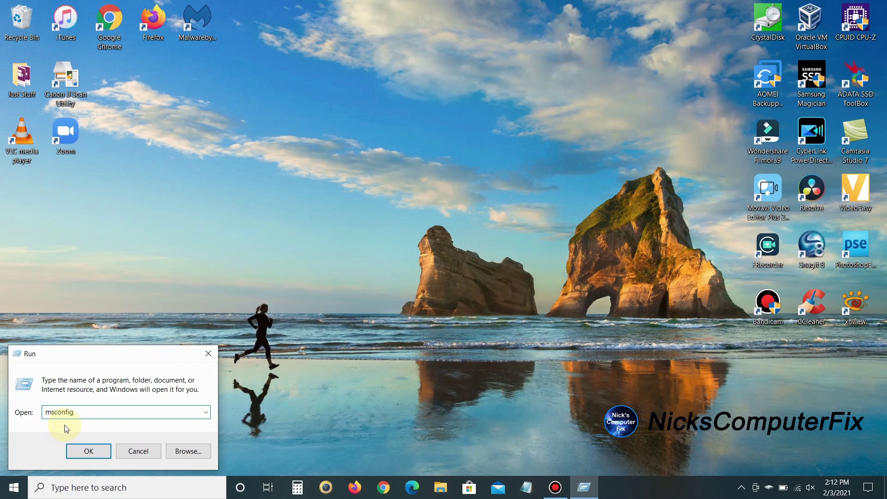
pyautogui.click(83, 453)
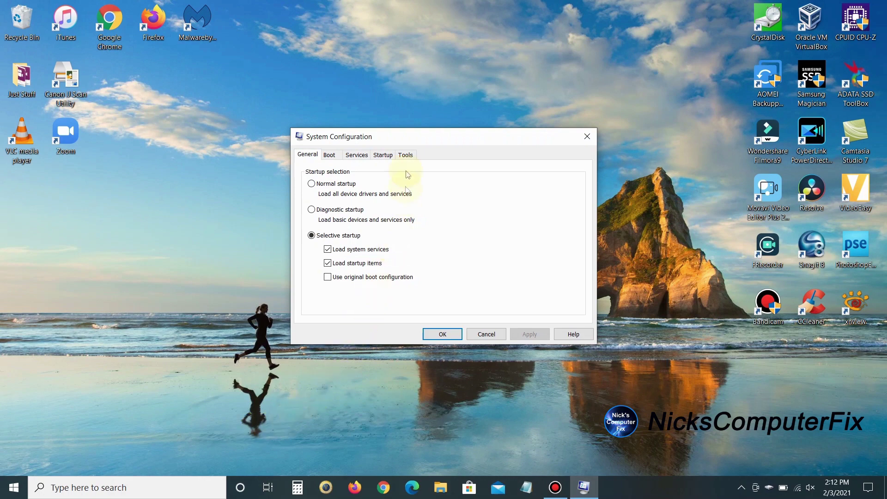
# - Change the Boot tab timeout from 30 to 7 seconds and apply it
pyautogui.click(334, 159)
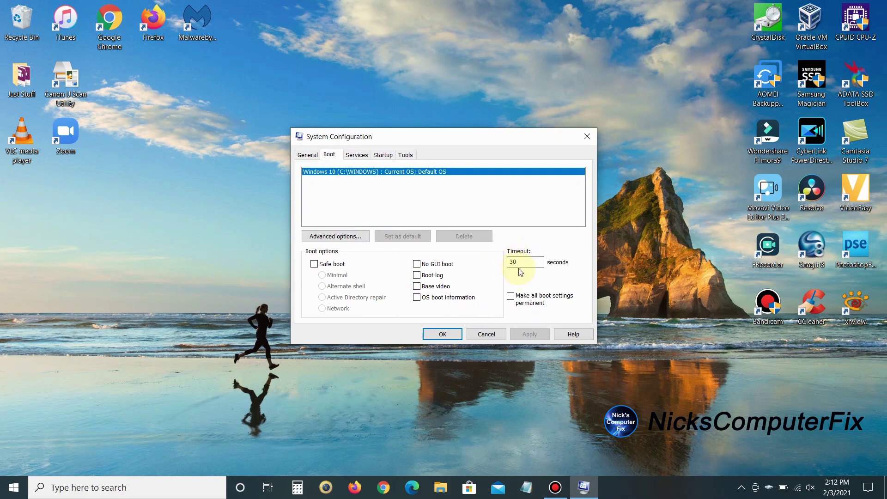
pyautogui.moveTo(527, 262); pyautogui.dragTo(505, 264)
pyautogui.write('7')
pyautogui.click(525, 335)
pyautogui.click(383, 156)
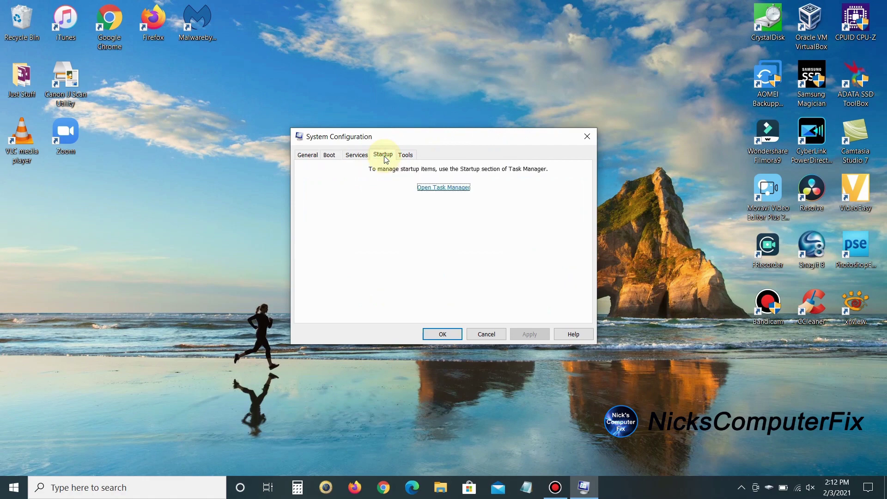
# - In Task Manager's Startup list, toggle Intel Graphics Command Center off and on, and widen the Name column
pyautogui.click(443, 187)
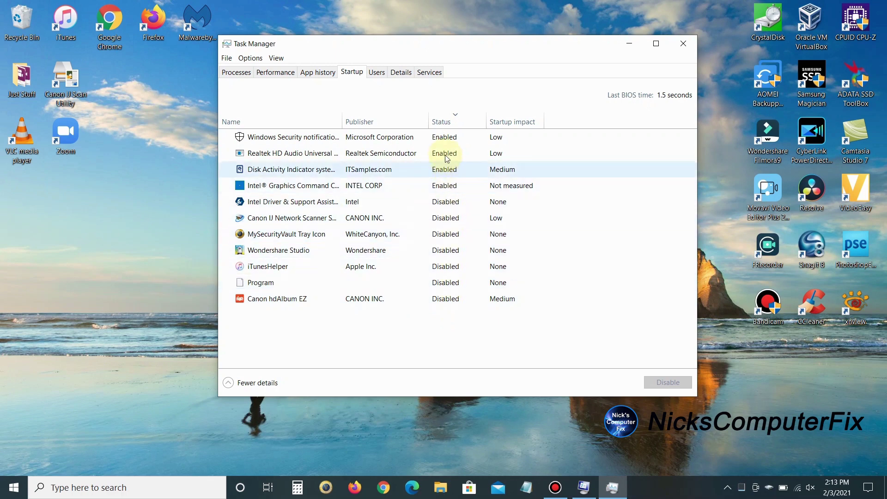
pyautogui.click(442, 187)
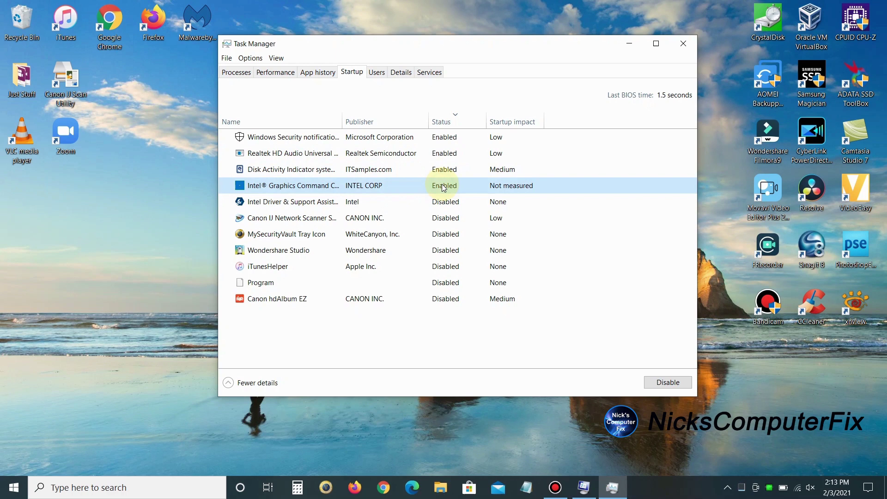
pyautogui.click(666, 384)
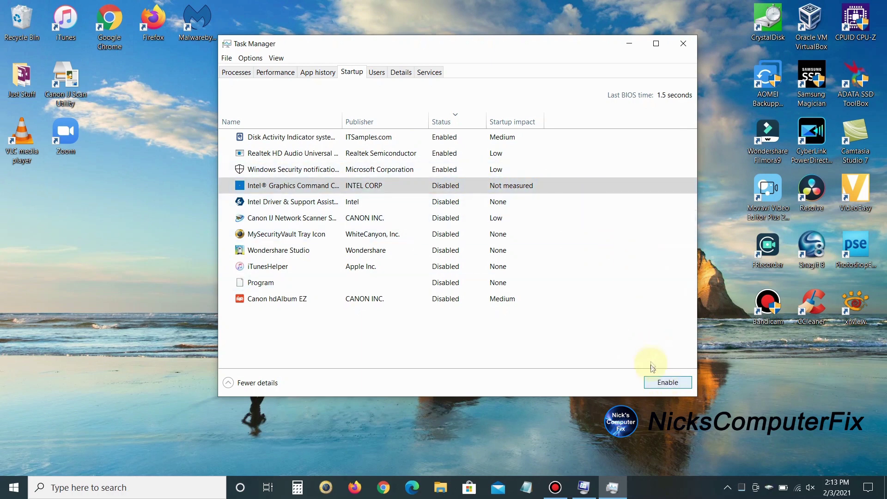
pyautogui.click(661, 383)
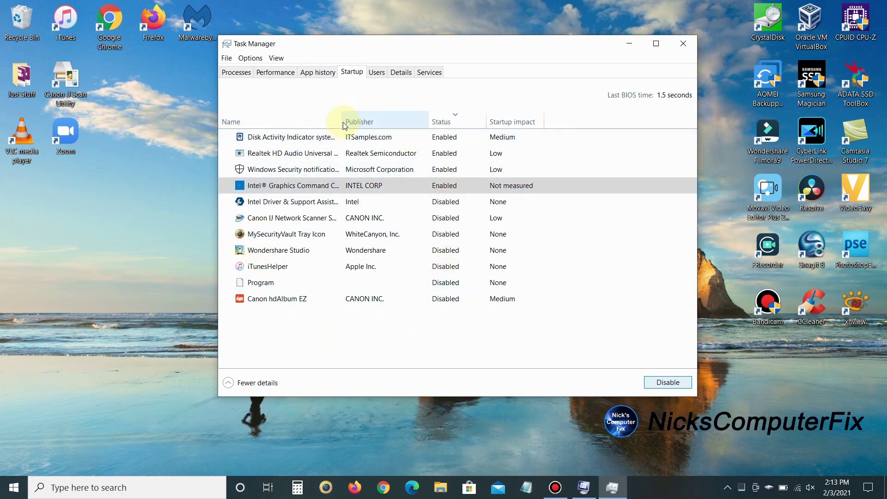
pyautogui.moveTo(343, 125); pyautogui.dragTo(408, 126)
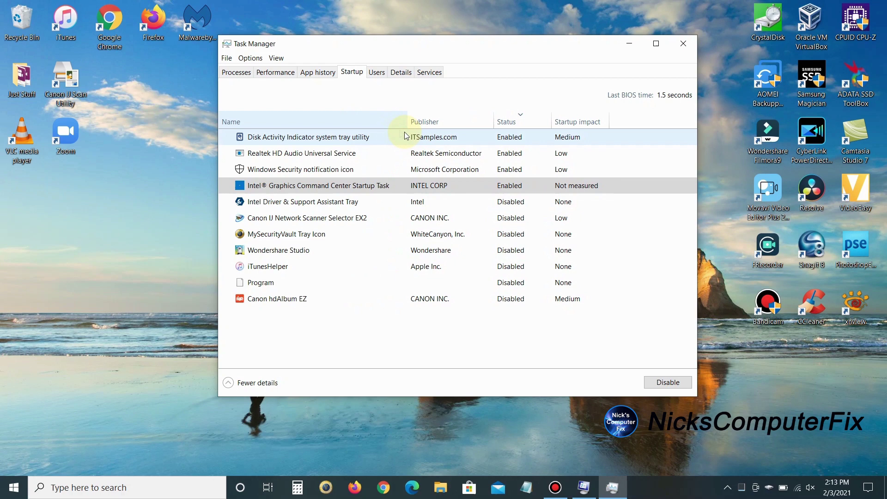
pyautogui.click(310, 171)
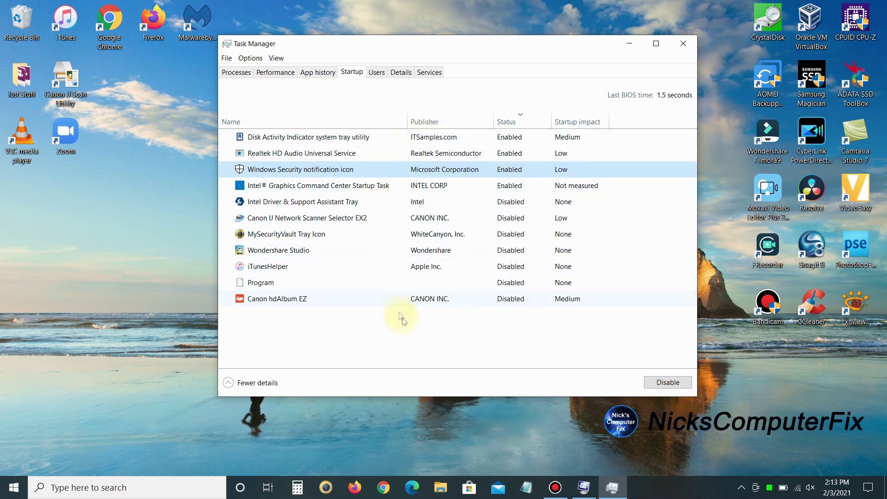
# - Close Task Manager, confirm System Configuration with OK, and exit without restarting
pyautogui.click(684, 43)
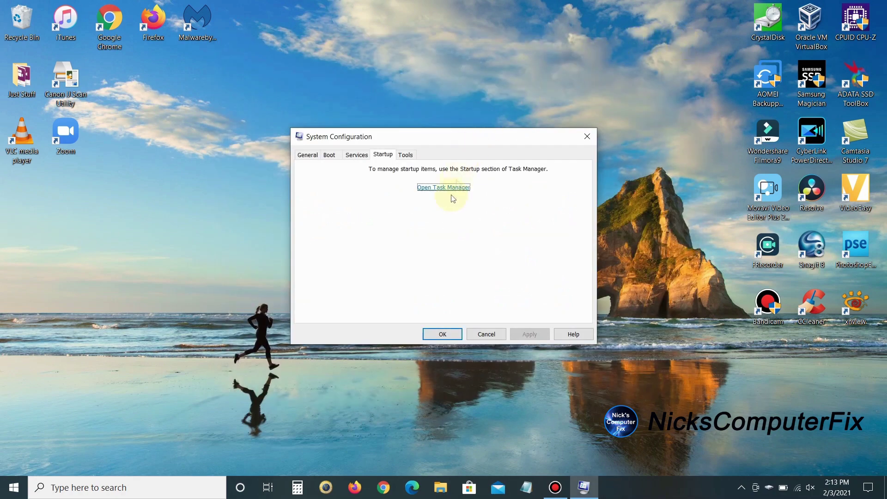
pyautogui.click(437, 335)
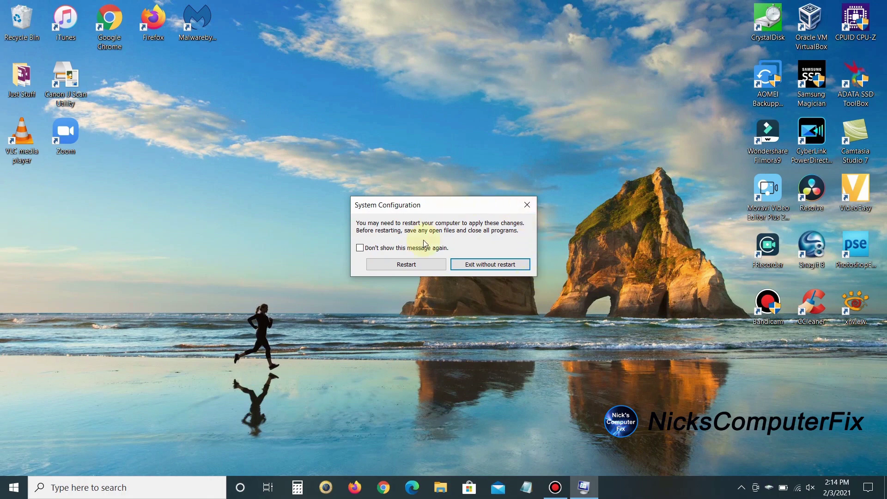
pyautogui.click(483, 265)
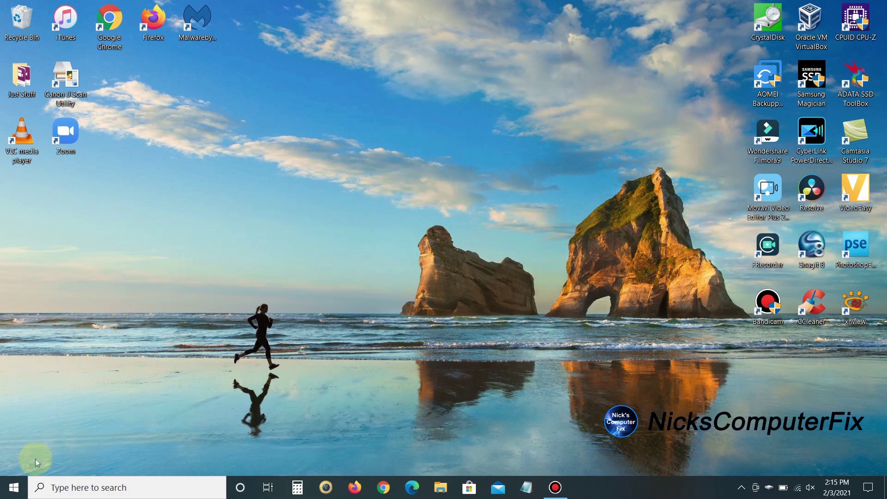
# - Search 'defrag' to open Optimize Drives, check C: is OK, and cancel the optimization schedule
pyautogui.click(62, 488)
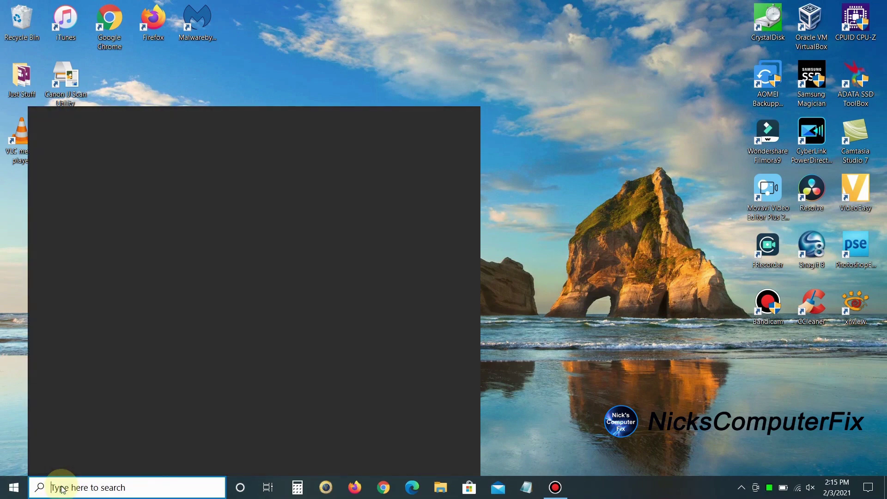
pyautogui.write('d')
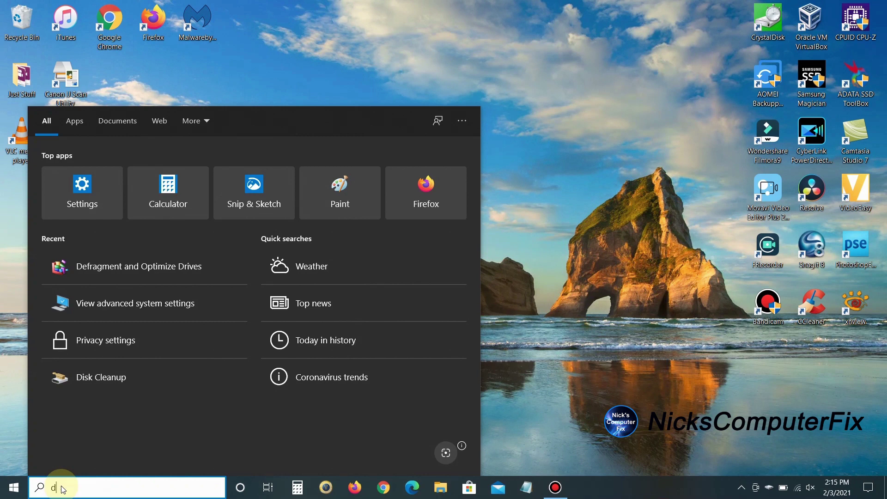
pyautogui.write('efrag')
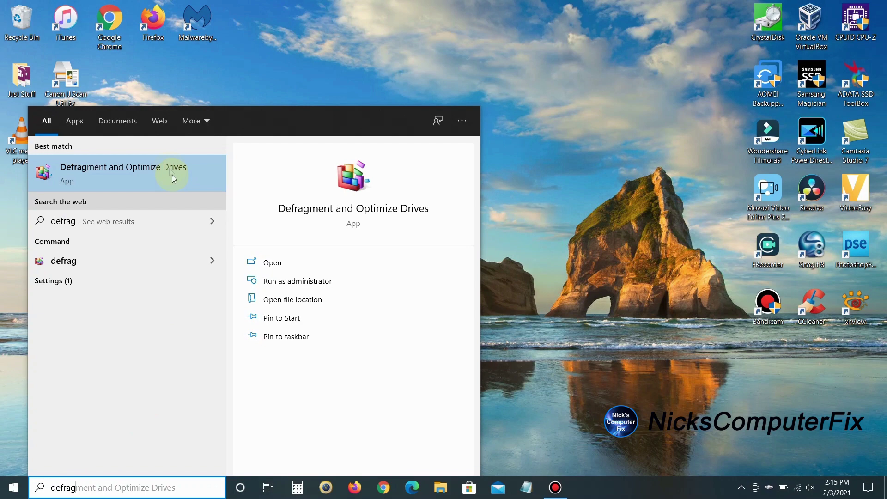
pyautogui.click(108, 181)
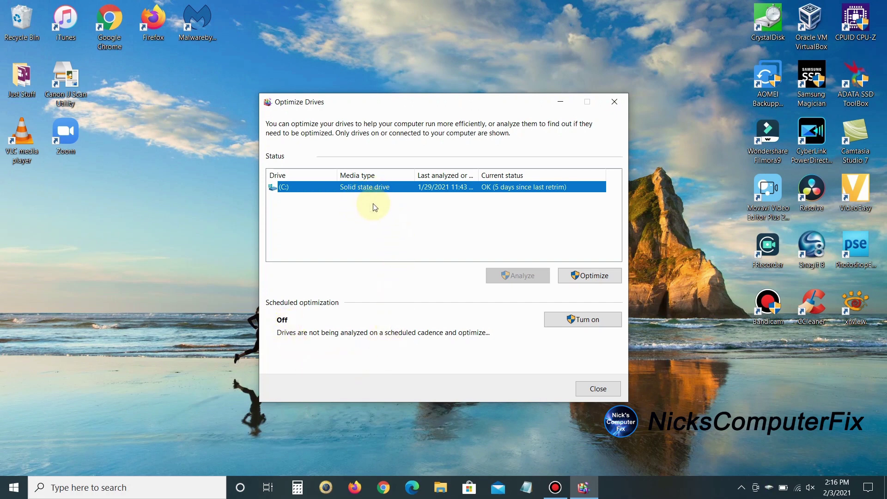
pyautogui.click(588, 320)
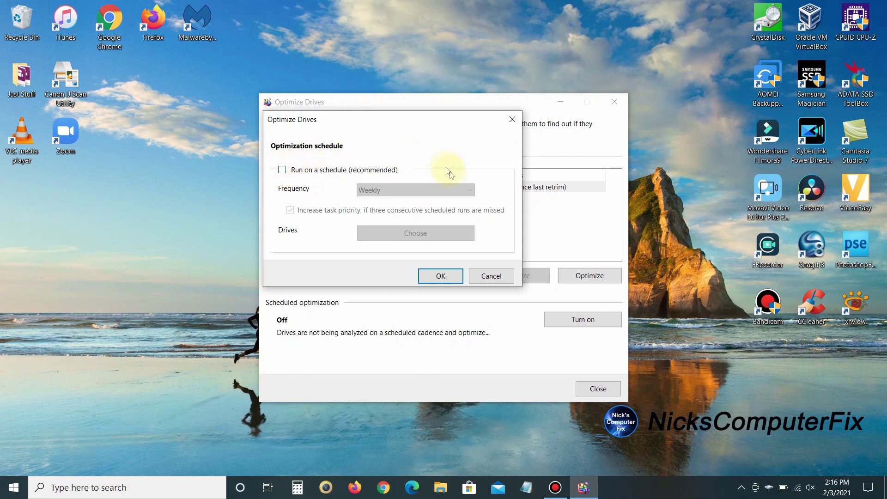
pyautogui.click(492, 277)
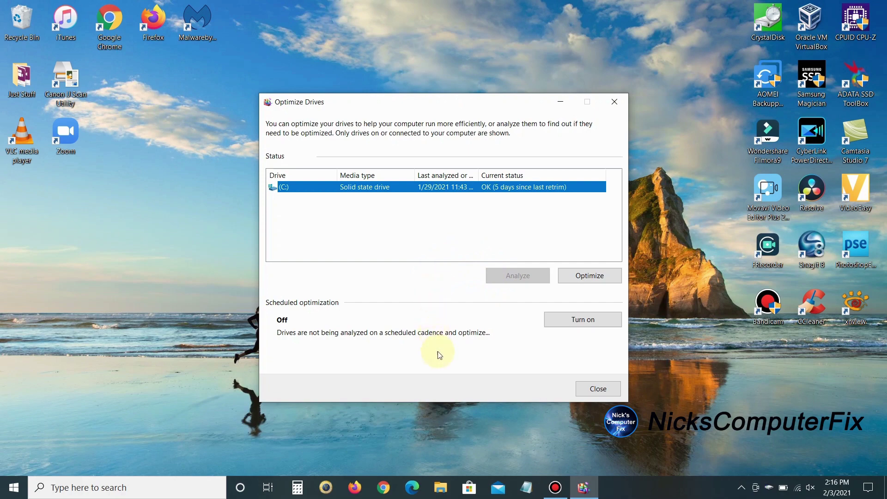
# - Close the Optimize Drives window
pyautogui.click(605, 388)
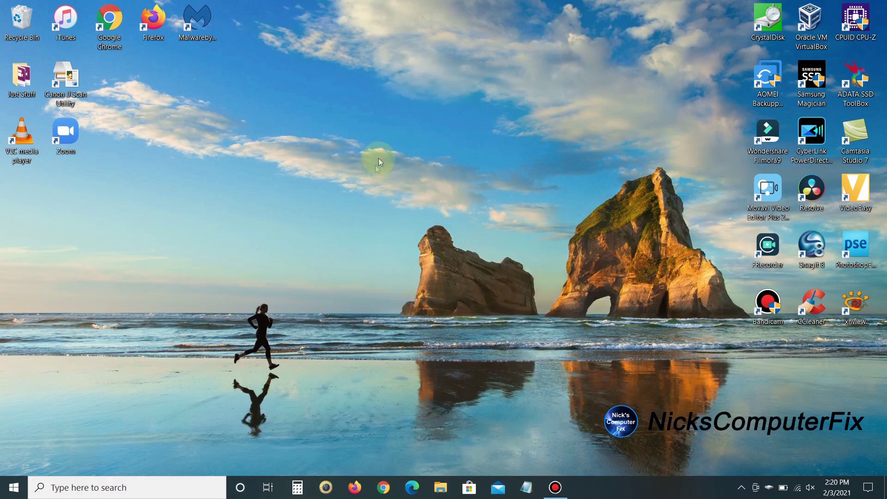
# - Open Personalize from the desktop menu and change the Background to a teal solid colour
pyautogui.rightClick(368, 180)
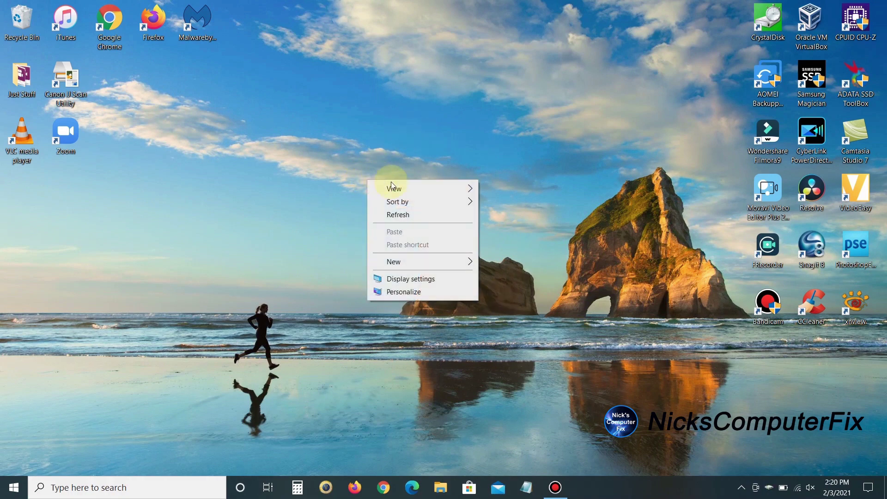
pyautogui.click(415, 294)
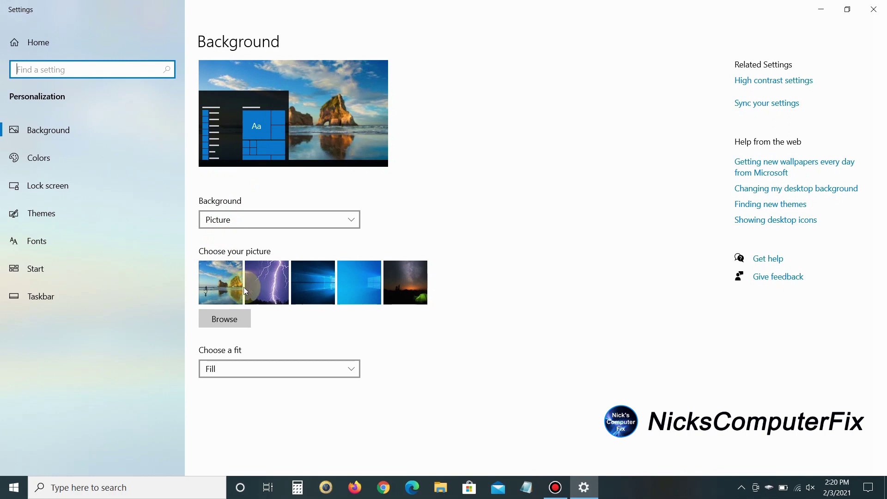
pyautogui.click(347, 286)
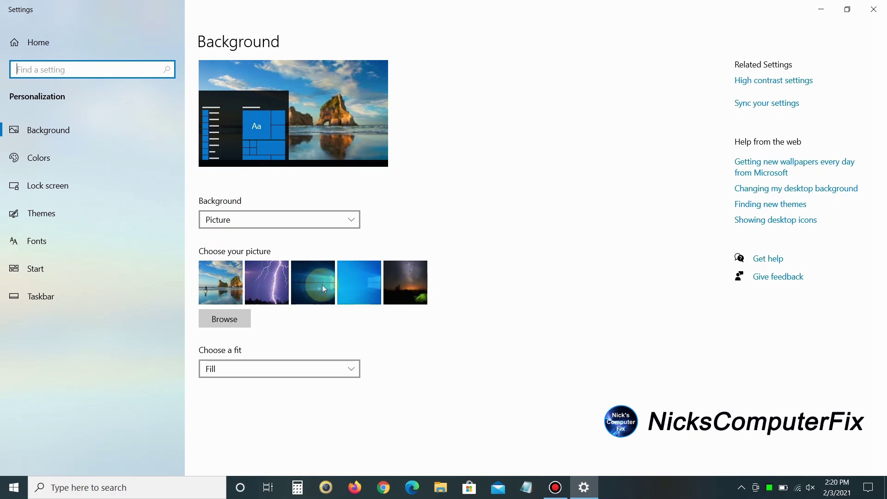
pyautogui.click(234, 318)
pyautogui.click(352, 222)
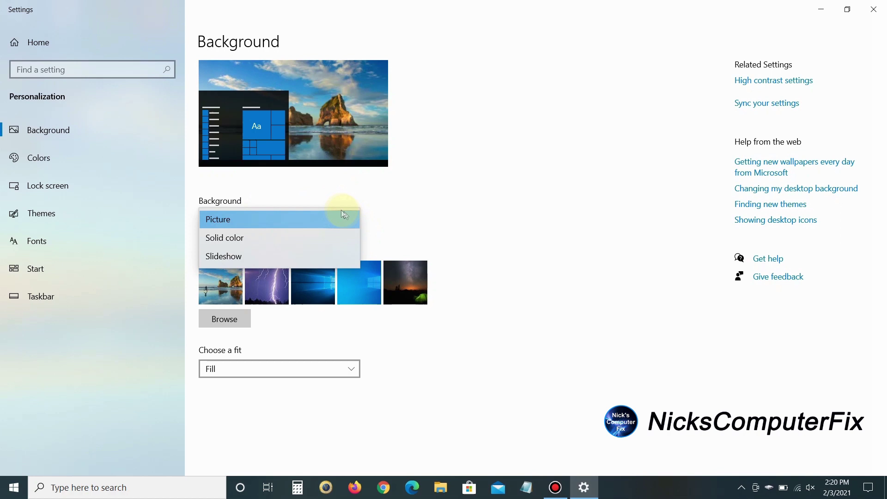
pyautogui.click(224, 238)
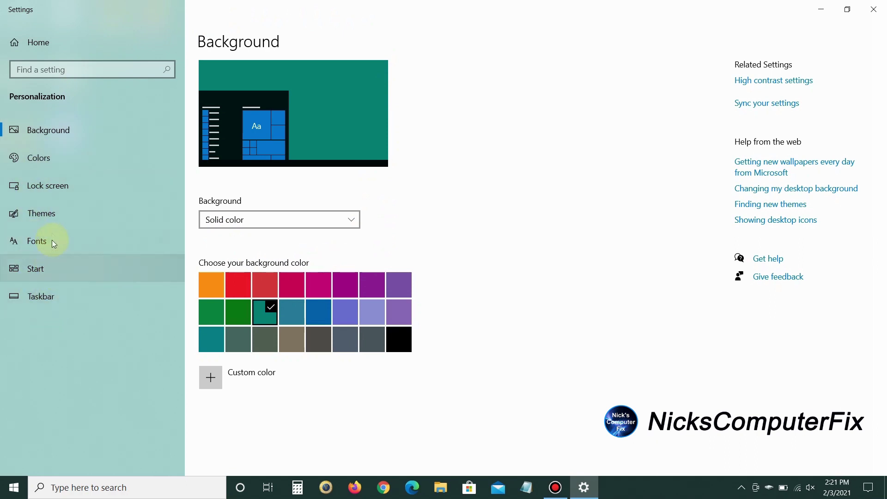
# - Switch Transparency effects to Off on the Colors page and close Settings
pyautogui.click(37, 158)
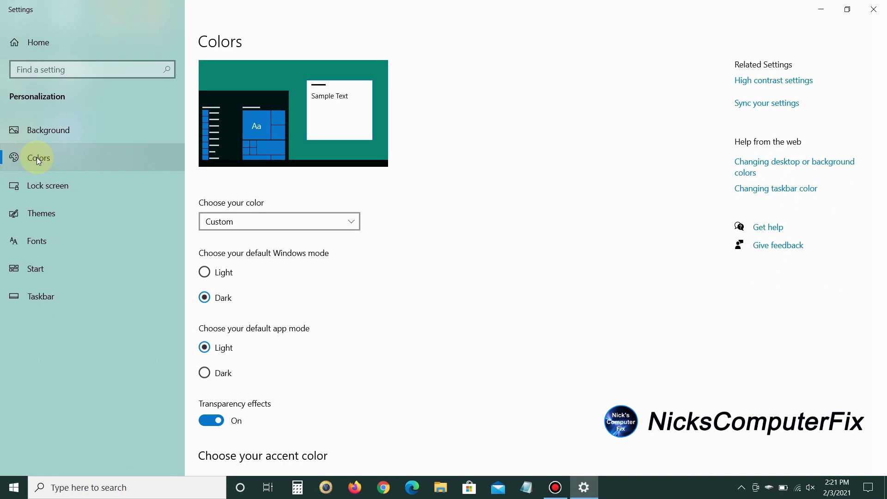
pyautogui.scroll(-2, 342, 230)
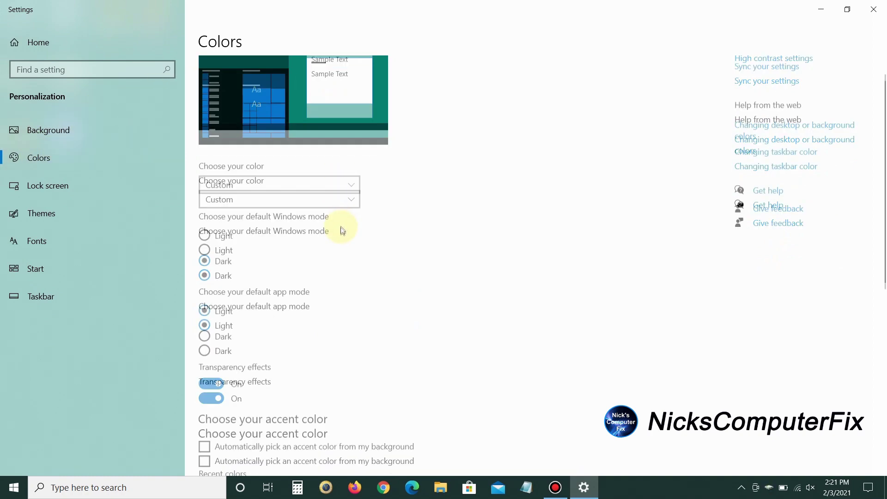
pyautogui.scroll(-5, 341, 230)
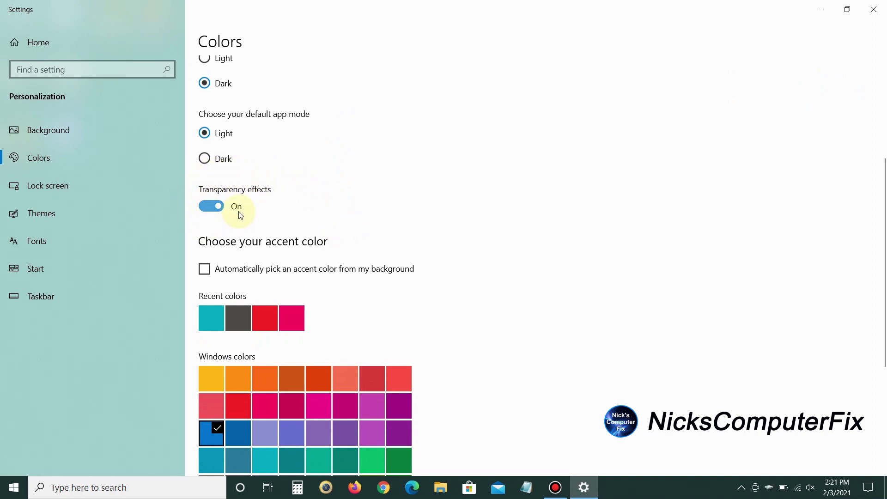
pyautogui.click(204, 211)
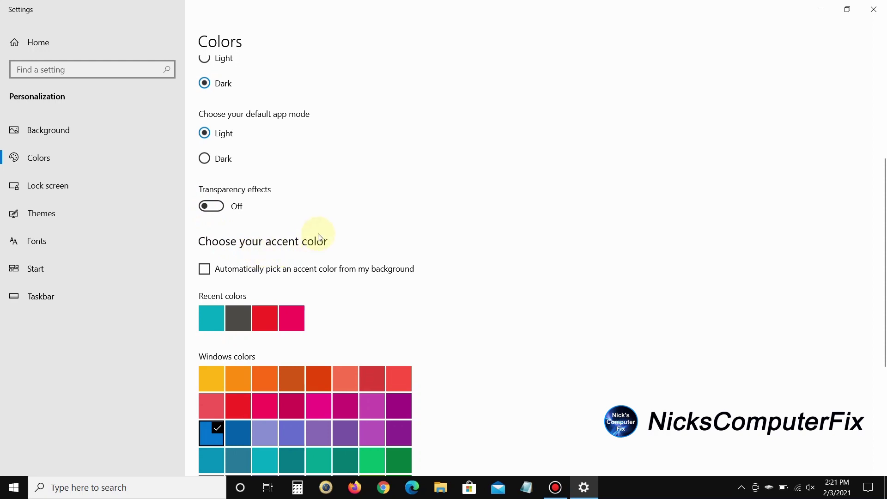
pyautogui.click(877, 15)
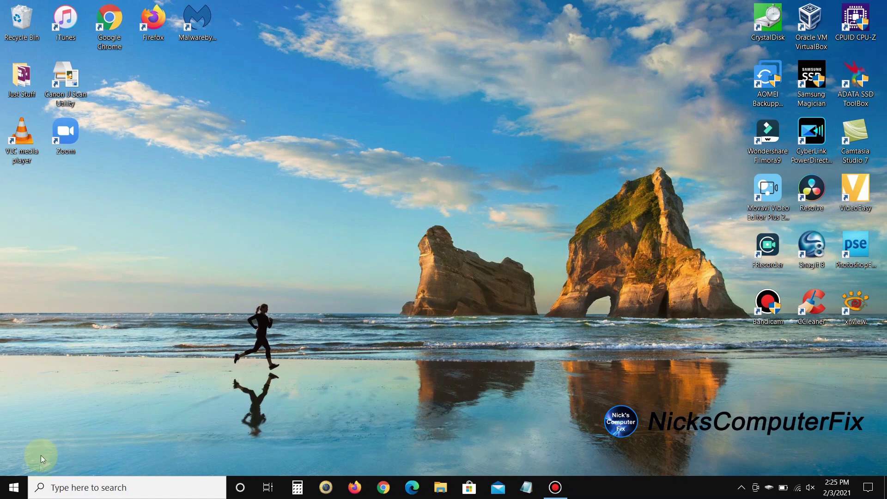
# - Go to Settings > System > Notifications & actions
pyautogui.click(18, 493)
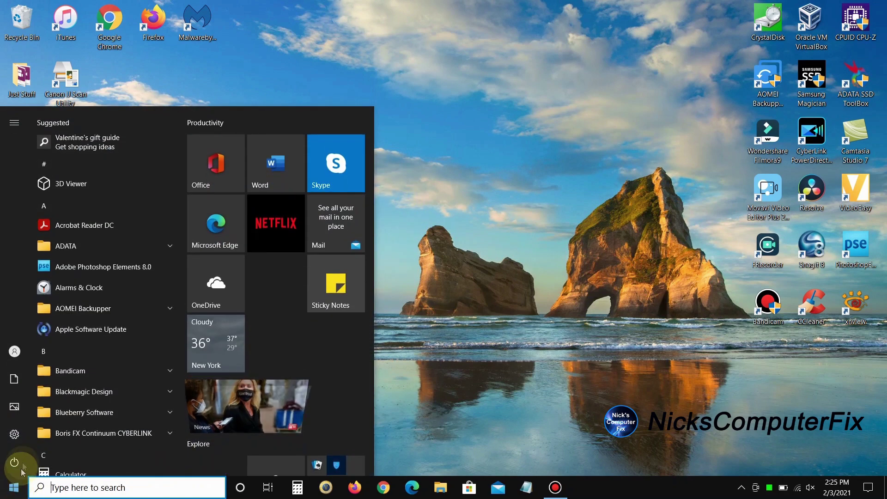
pyautogui.moveTo(23, 433)
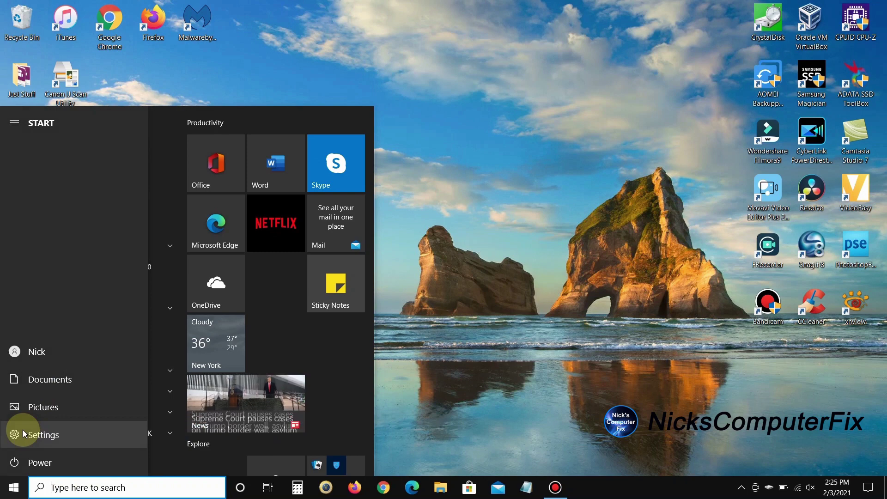
pyautogui.click(23, 433)
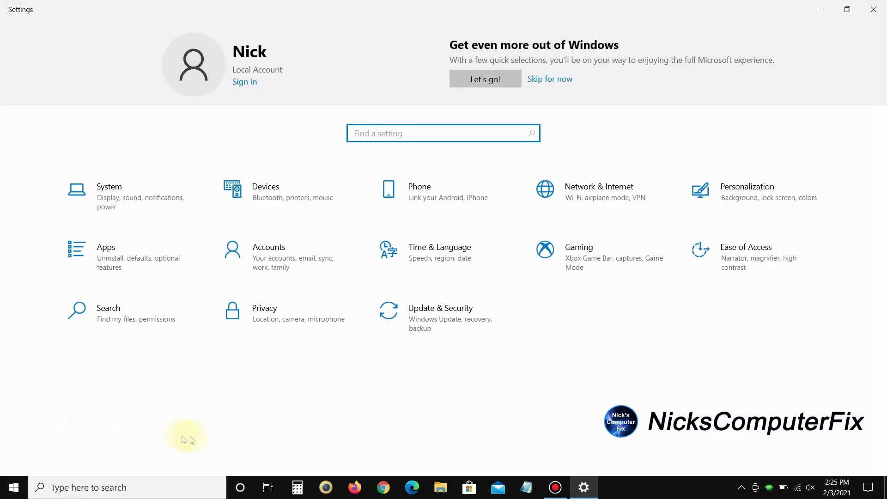
pyautogui.click(141, 214)
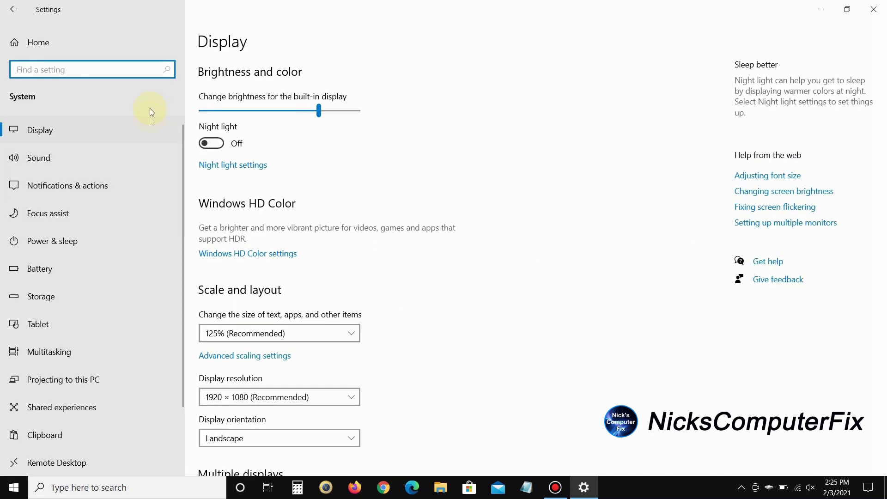
pyautogui.click(117, 184)
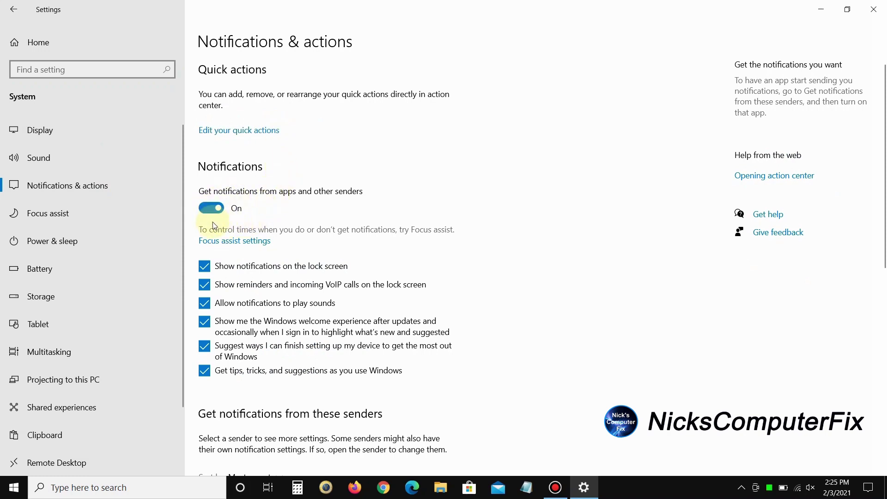
# - Keep app notifications on and uncheck tips, device-setup suggestions and the welcome experience
pyautogui.click(218, 208)
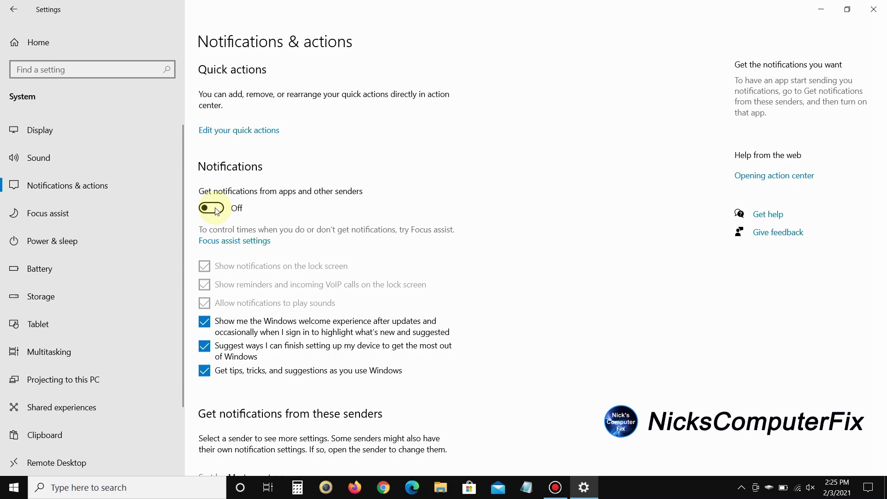
pyautogui.click(216, 210)
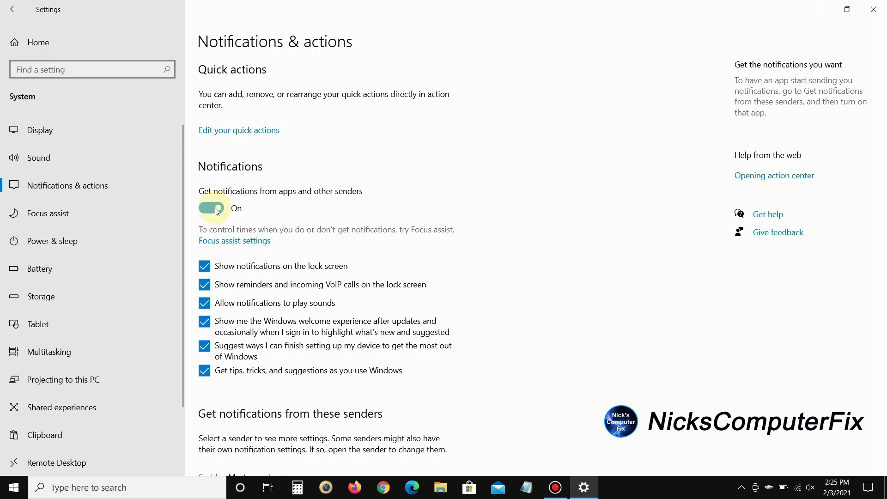
pyautogui.click(205, 372)
pyautogui.click(204, 346)
pyautogui.click(206, 322)
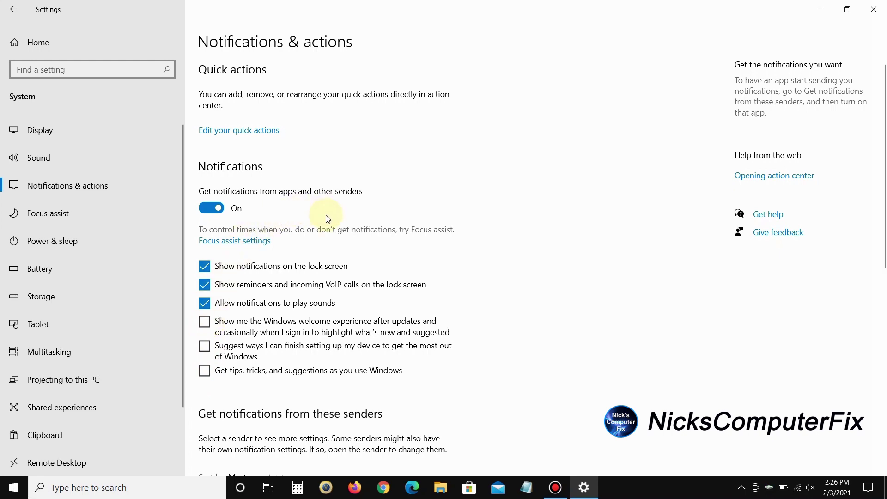
# - Review the per-app sender list, leave Intel Driver & Support Assistant notifications off, and close Settings
pyautogui.scroll(-8, 325, 217)
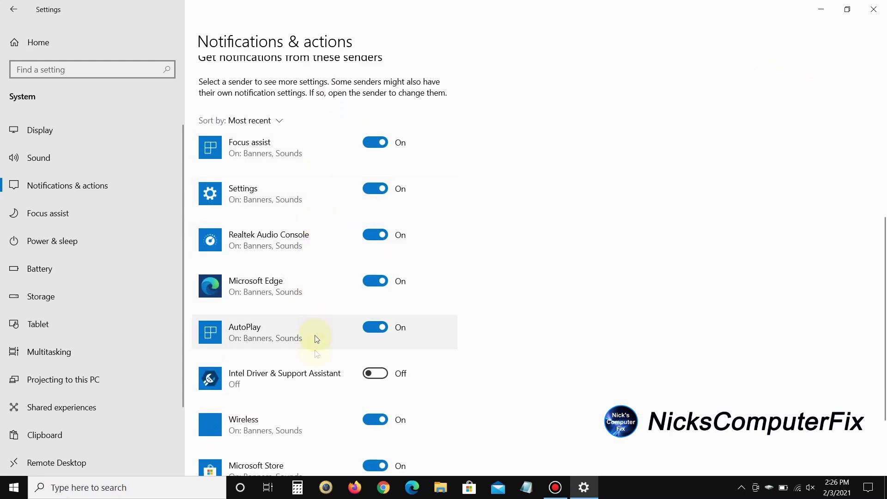
pyautogui.scroll(-3, 334, 206)
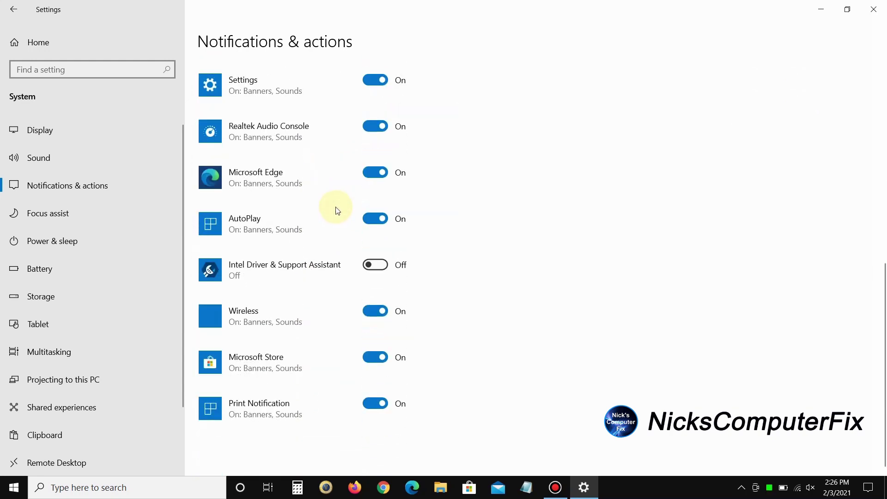
pyautogui.scroll(5, 305, 406)
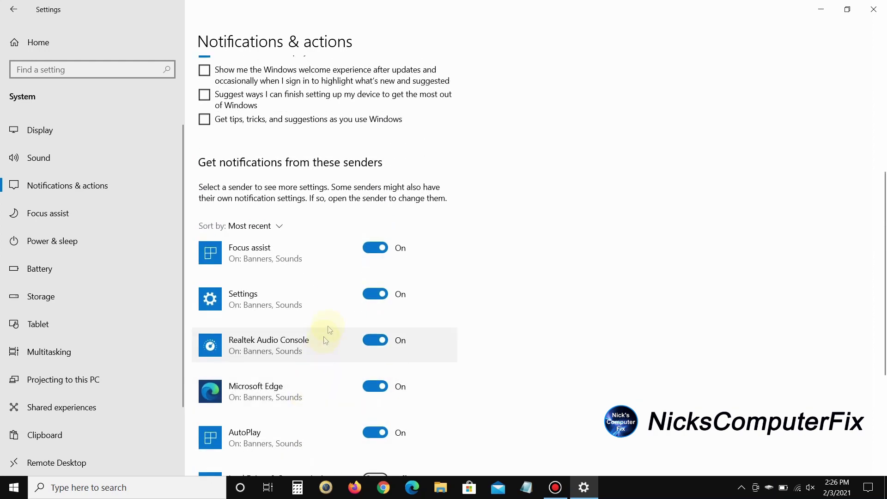
pyautogui.scroll(-2, 347, 238)
pyautogui.scroll(-2, 348, 242)
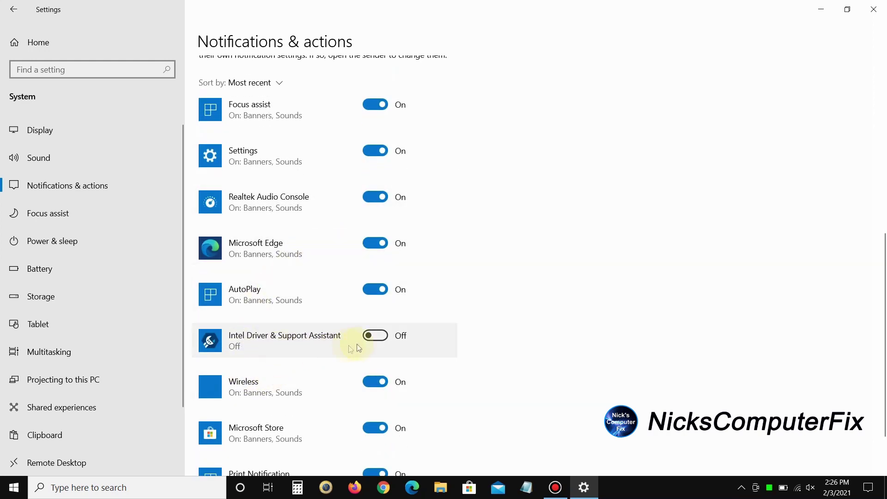
pyautogui.click(376, 337)
pyautogui.click(378, 337)
pyautogui.scroll(10, 443, 323)
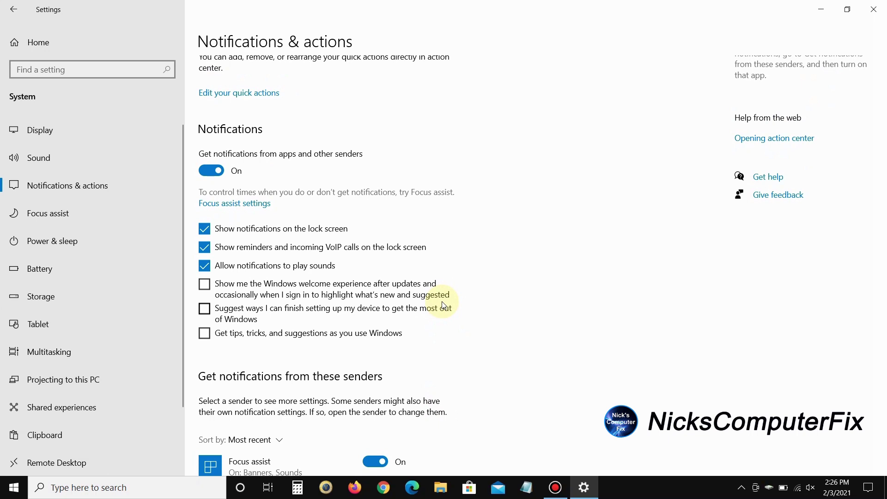
pyautogui.click(879, 8)
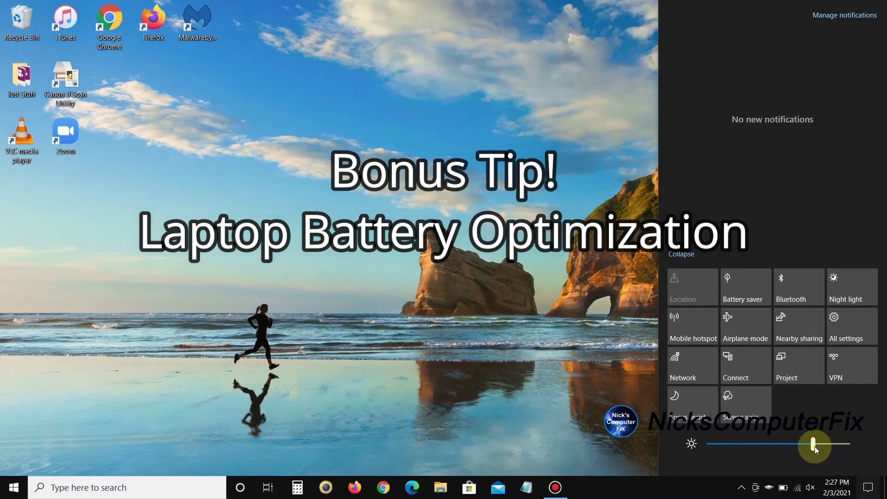
# - Drag the Action Center brightness slider to the far right, near maximum
pyautogui.moveTo(814, 446)
pyautogui.moveTo(814, 447); pyautogui.dragTo(787, 450)
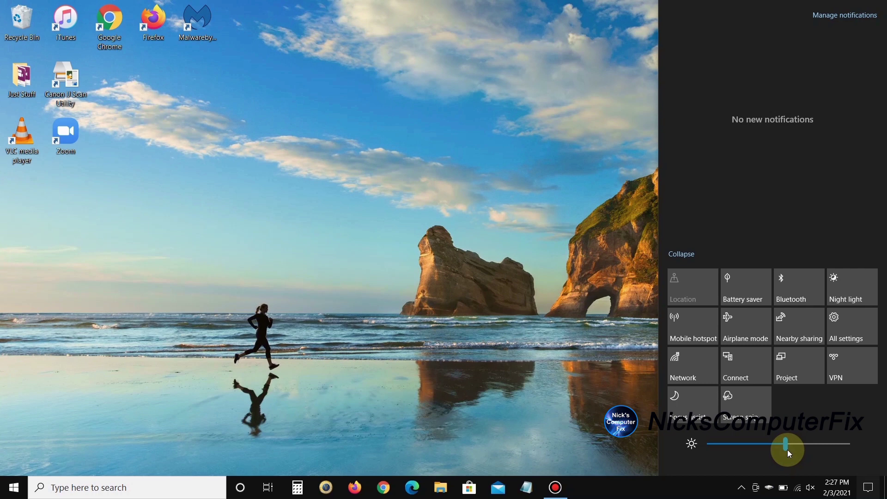
pyautogui.moveTo(785, 442); pyautogui.dragTo(786, 443)
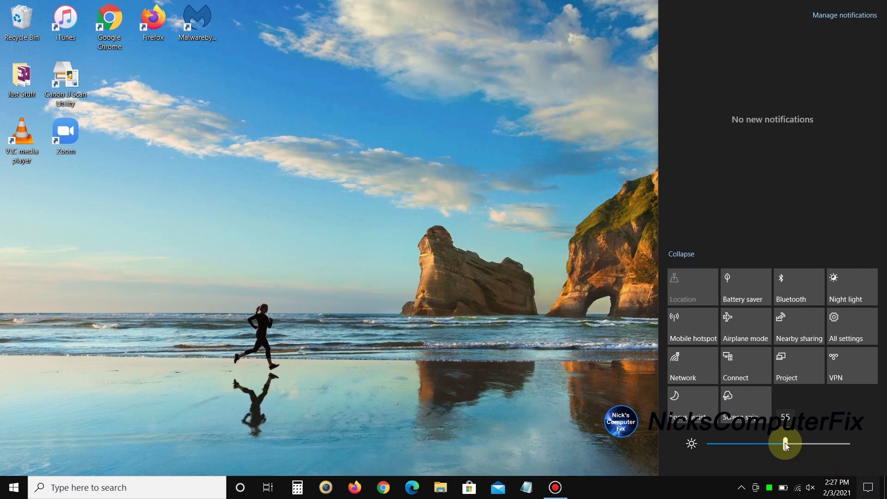
pyautogui.moveTo(786, 443); pyautogui.dragTo(849, 448)
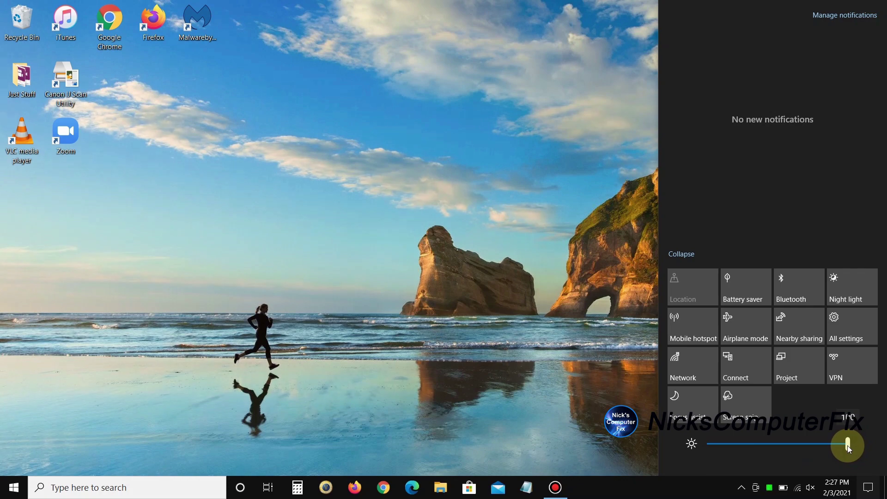